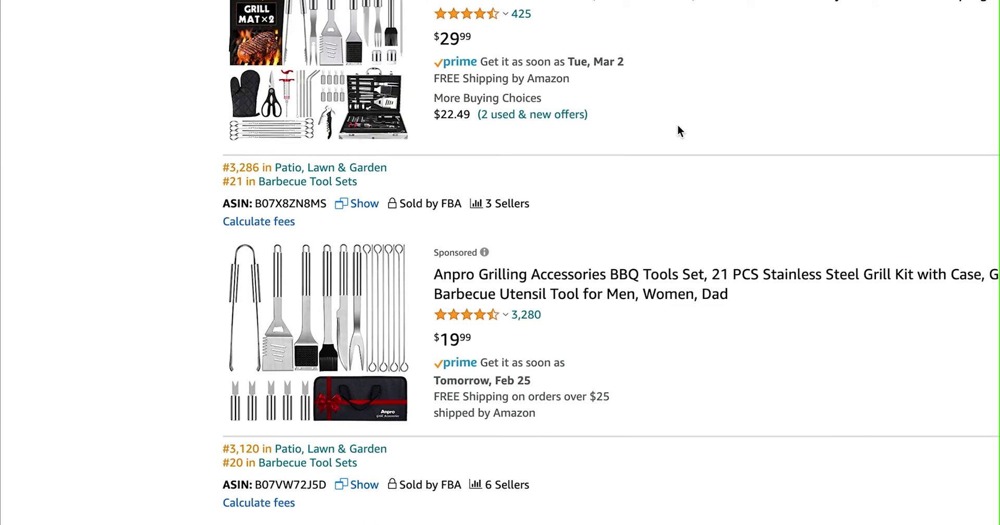
Scroll up through the Amazon BBQ tool set results
{"action": "scroll", "coordinate": [674, 129], "scroll_direction": "up", "scroll_amount": 5}
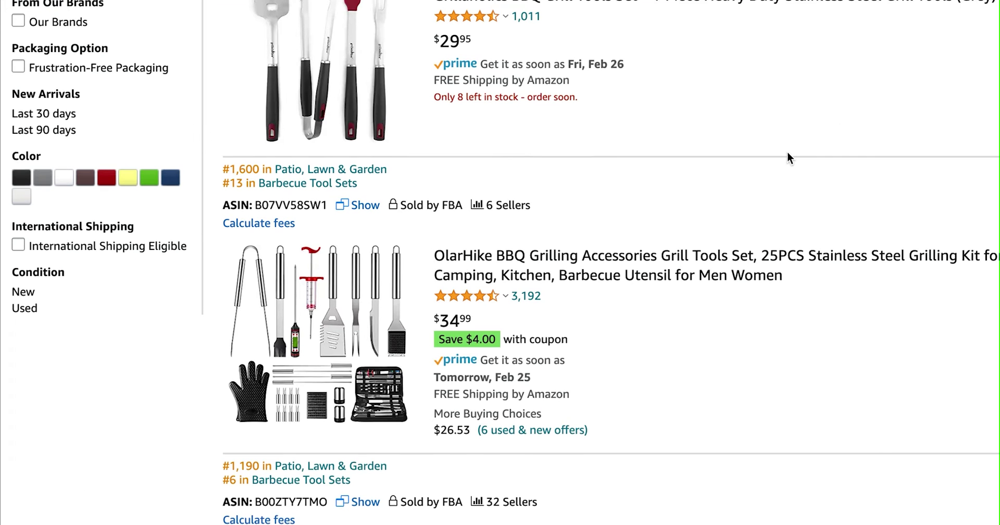
Scroll up the Amazon listings showing the Grillaholics and OlarHike sets
{"action": "scroll", "coordinate": [787, 155], "scroll_direction": "up", "scroll_amount": 1}
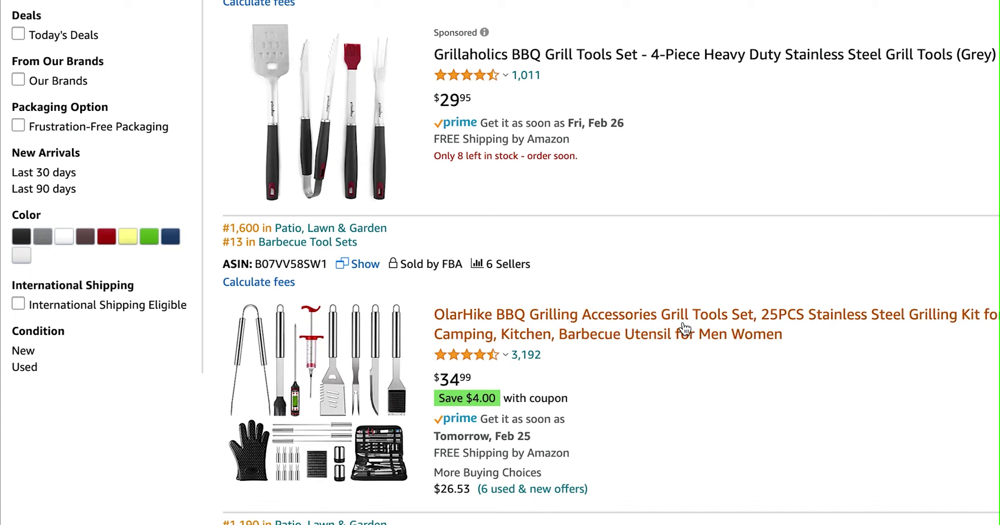
Scroll further up the Amazon results above the Grillaholics listing
{"action": "scroll", "coordinate": [779, 194], "scroll_direction": "up", "scroll_amount": 3}
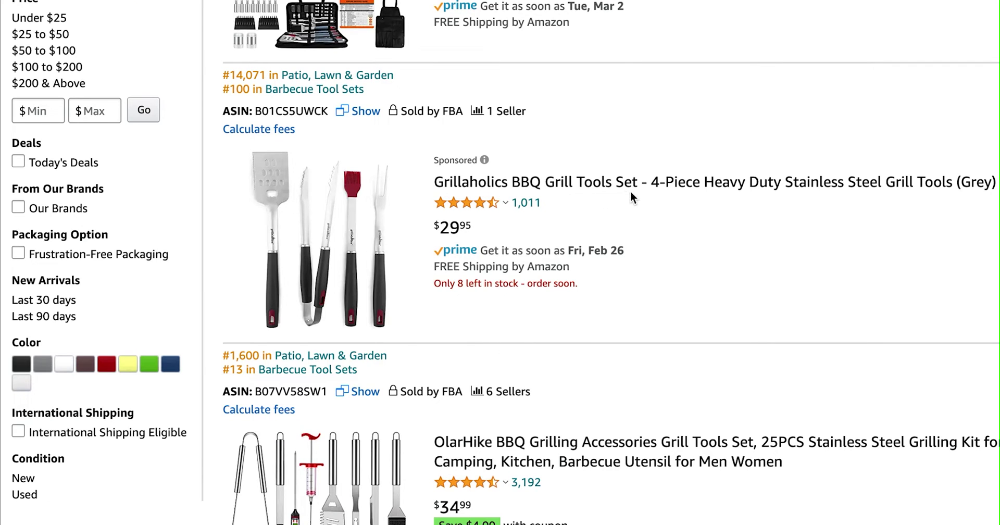
{"action": "scroll", "coordinate": [692, 193], "scroll_direction": "up", "scroll_amount": 6}
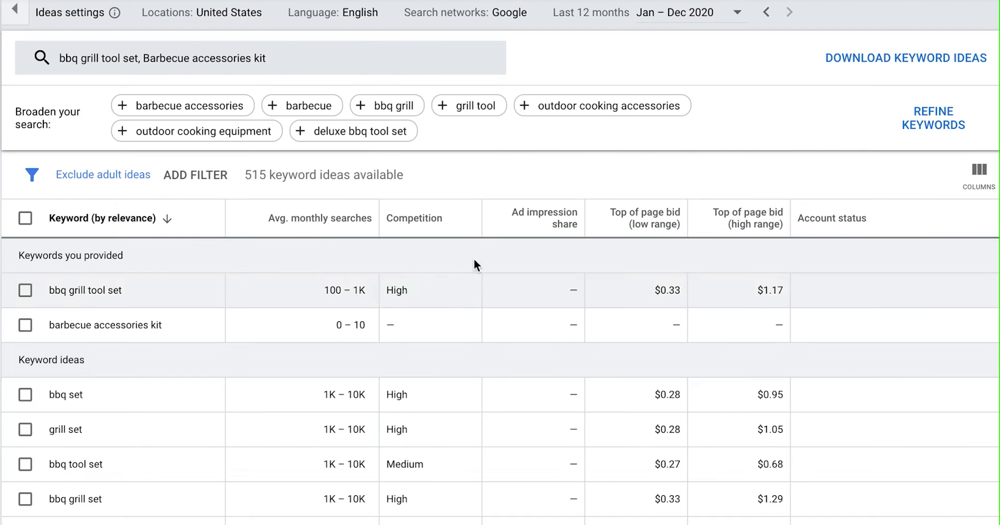
{"action": "scroll", "coordinate": [238, 297], "scroll_direction": "down", "scroll_amount": 5}
{"action": "scroll", "coordinate": [237, 290], "scroll_direction": "down", "scroll_amount": 15}
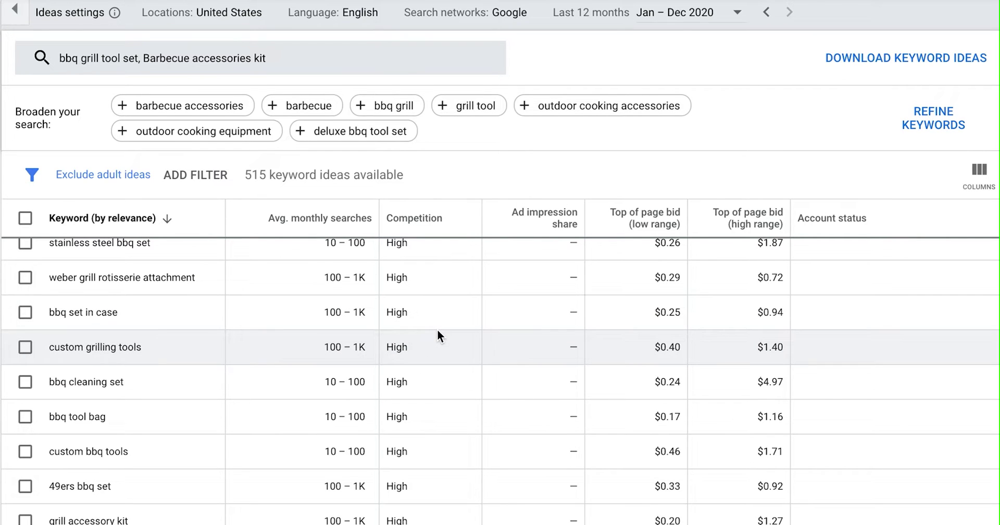
{"action": "scroll", "coordinate": [442, 310], "scroll_direction": "up", "scroll_amount": 20}
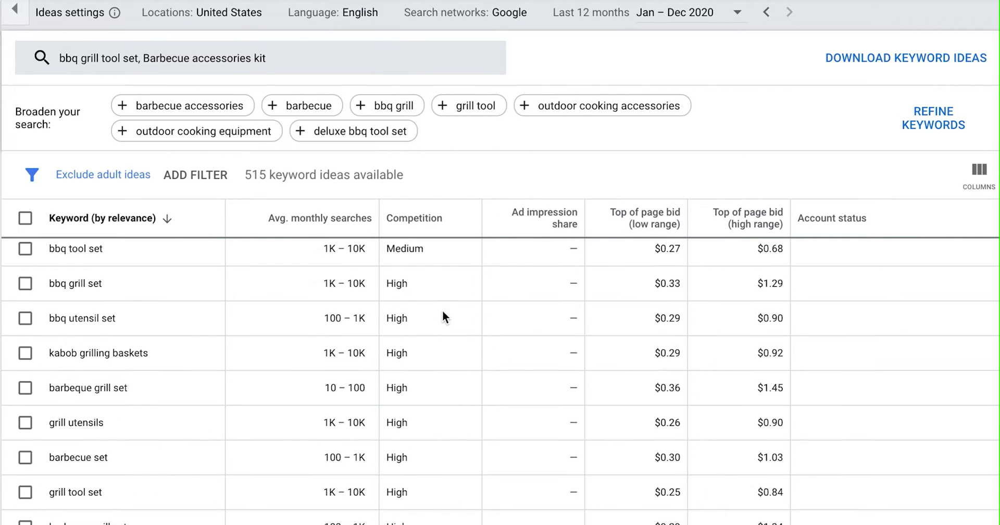
{"action": "mouse_move", "coordinate": [699, 223]}
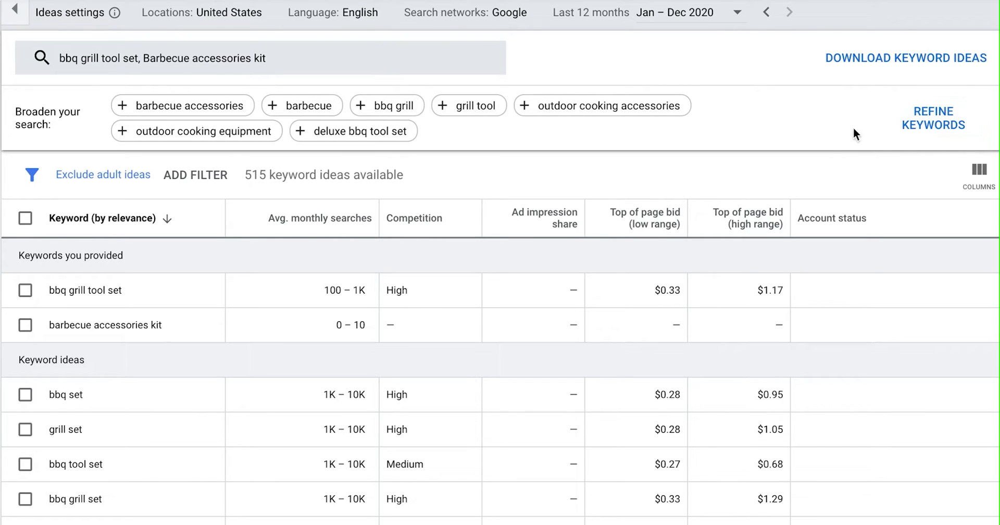
Uncheck Brand under Brand or Non-Brand in Refine keywords, leaving 467 of 515 ideas
{"action": "left_click", "coordinate": [938, 118]}
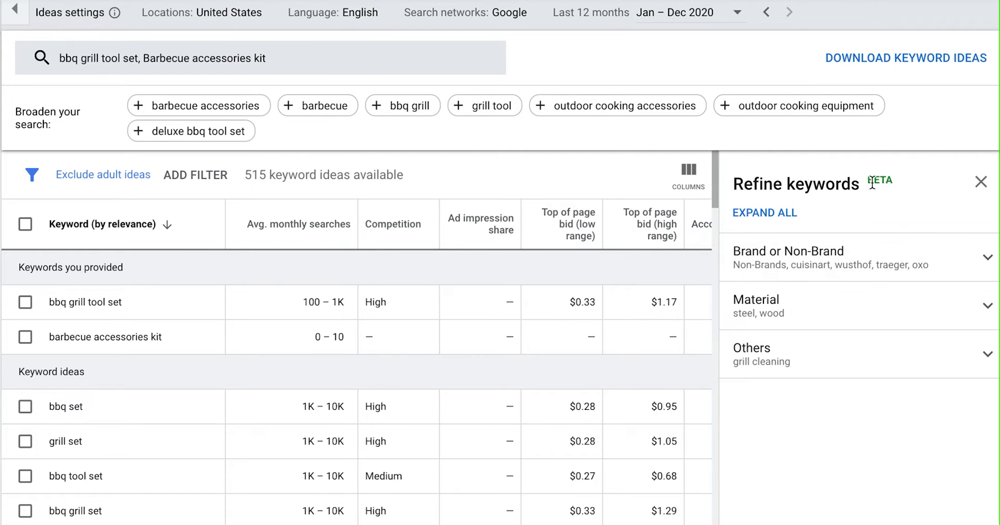
{"action": "left_click", "coordinate": [881, 256]}
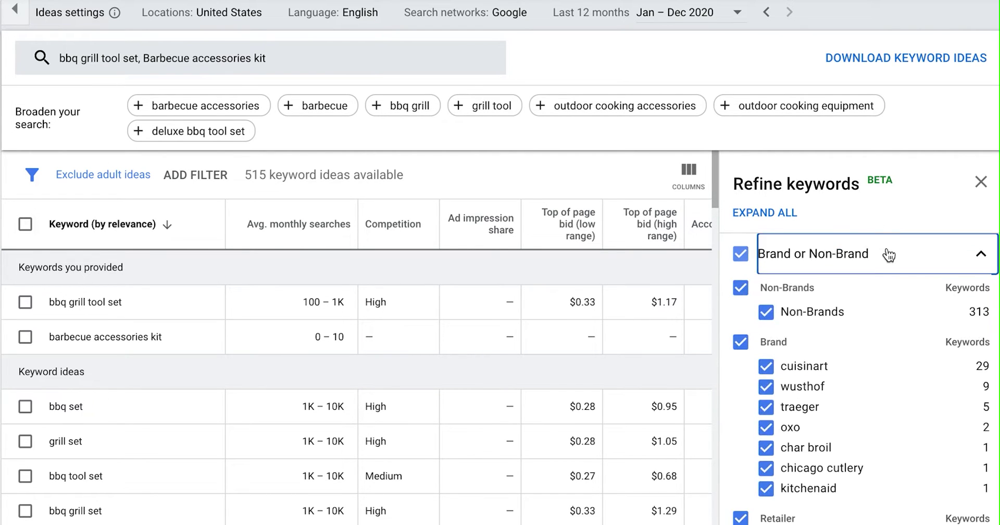
{"action": "scroll", "coordinate": [867, 352], "scroll_direction": "down", "scroll_amount": 1}
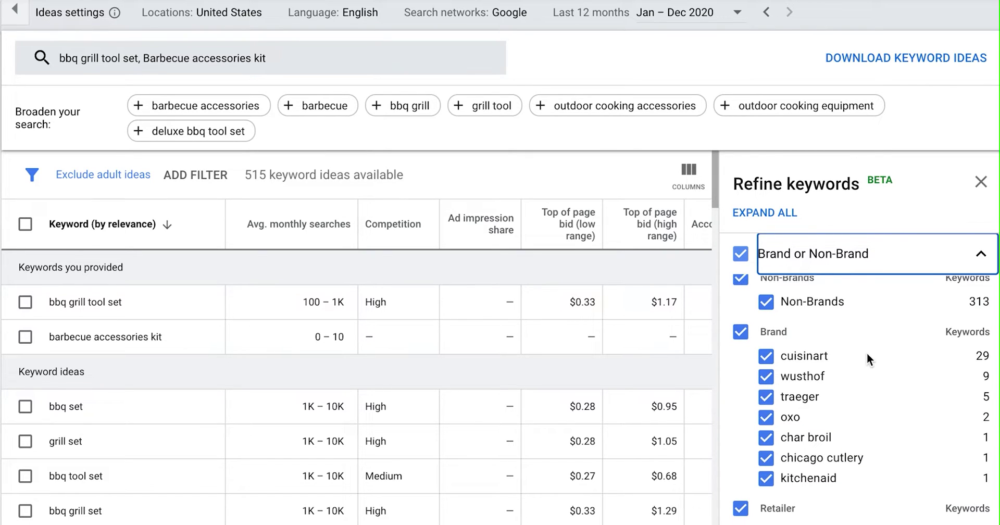
{"action": "scroll", "coordinate": [867, 359], "scroll_direction": "down", "scroll_amount": 1}
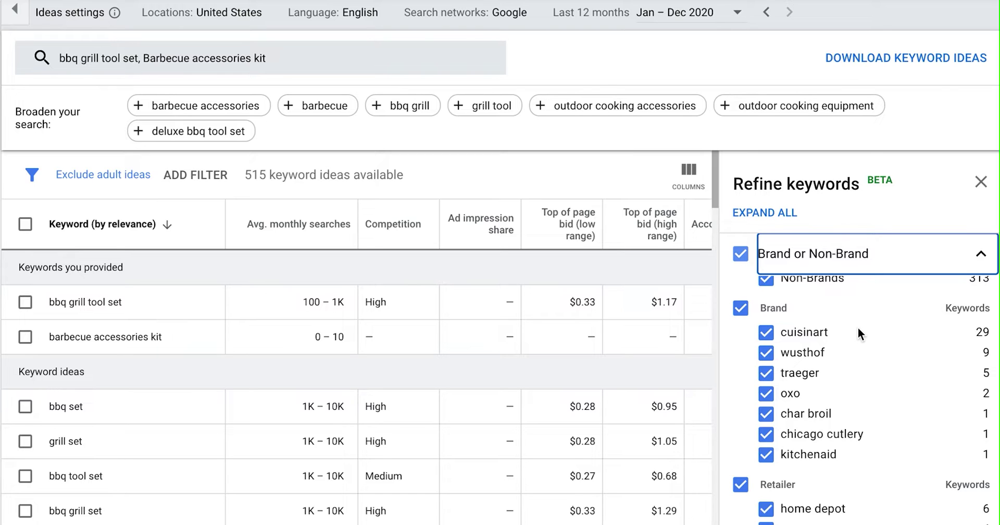
{"action": "left_click", "coordinate": [740, 310]}
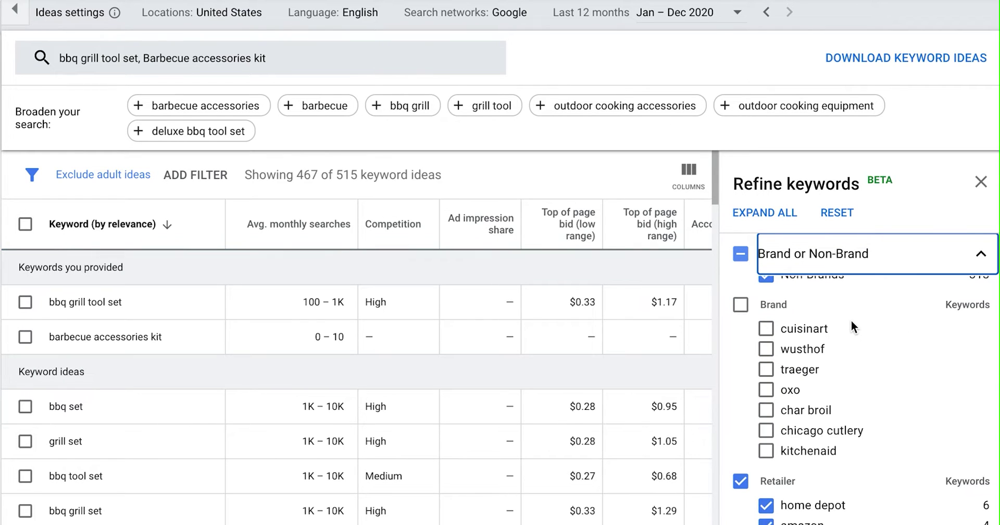
{"action": "scroll", "coordinate": [855, 322], "scroll_direction": "down", "scroll_amount": 2}
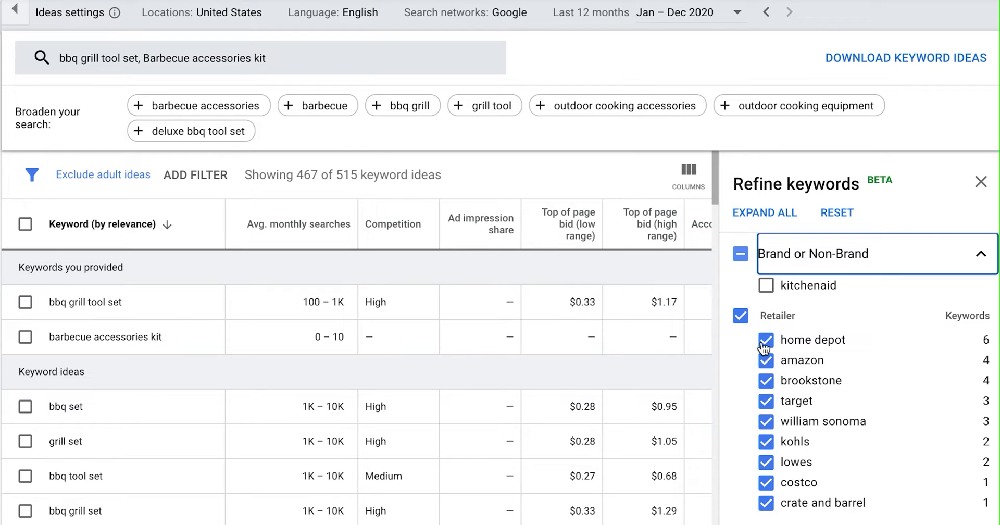
Exclude Retailer and Other Brands keywords, leaving 315 of 515 ideas, and expand Material
{"action": "left_click", "coordinate": [740, 315]}
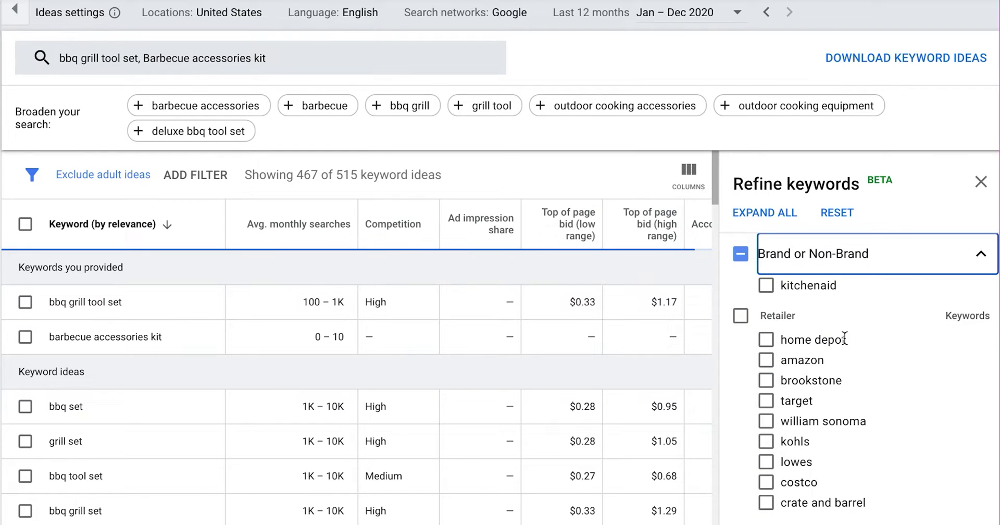
{"action": "scroll", "coordinate": [864, 441], "scroll_direction": "down", "scroll_amount": 3}
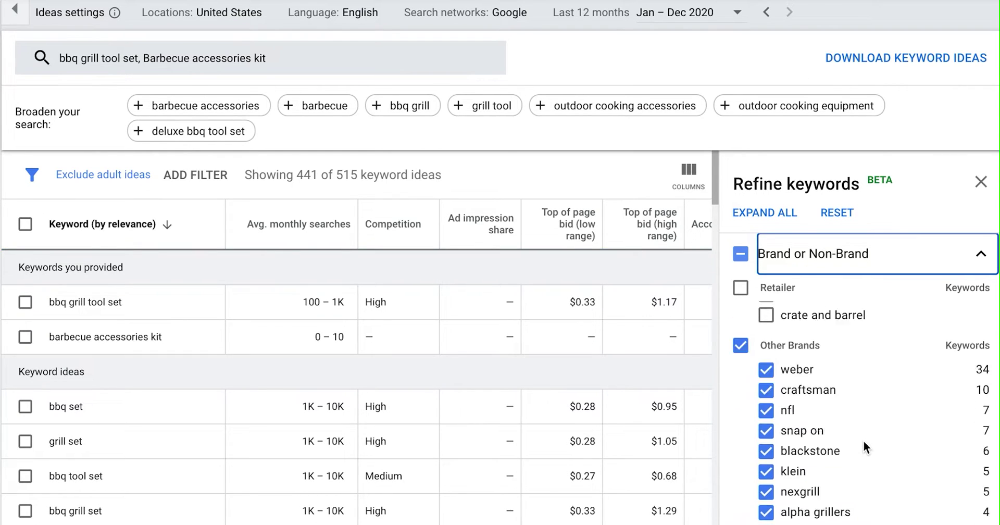
{"action": "left_click", "coordinate": [740, 345]}
{"action": "scroll", "coordinate": [871, 353], "scroll_direction": "down", "scroll_amount": 3}
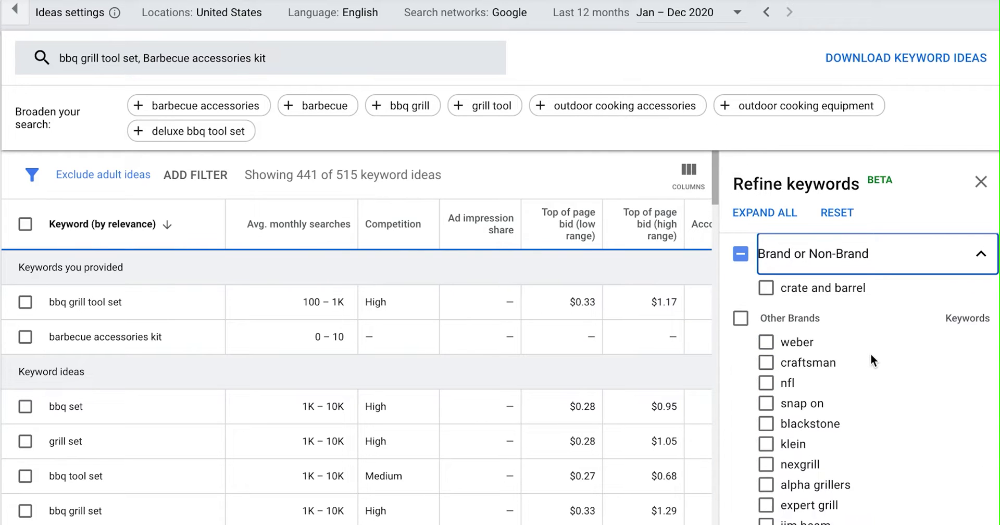
{"action": "left_click", "coordinate": [870, 508]}
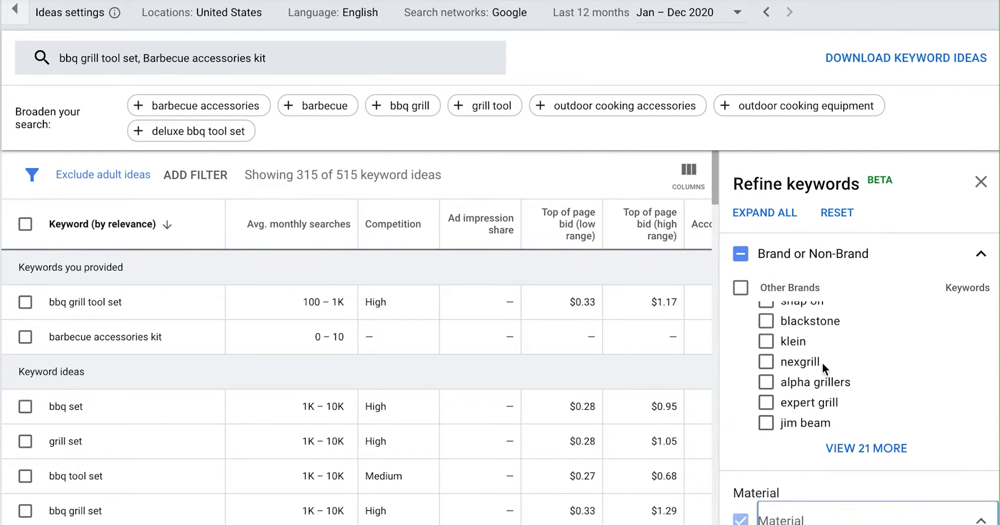
{"action": "scroll", "coordinate": [823, 362], "scroll_direction": "down", "scroll_amount": 2}
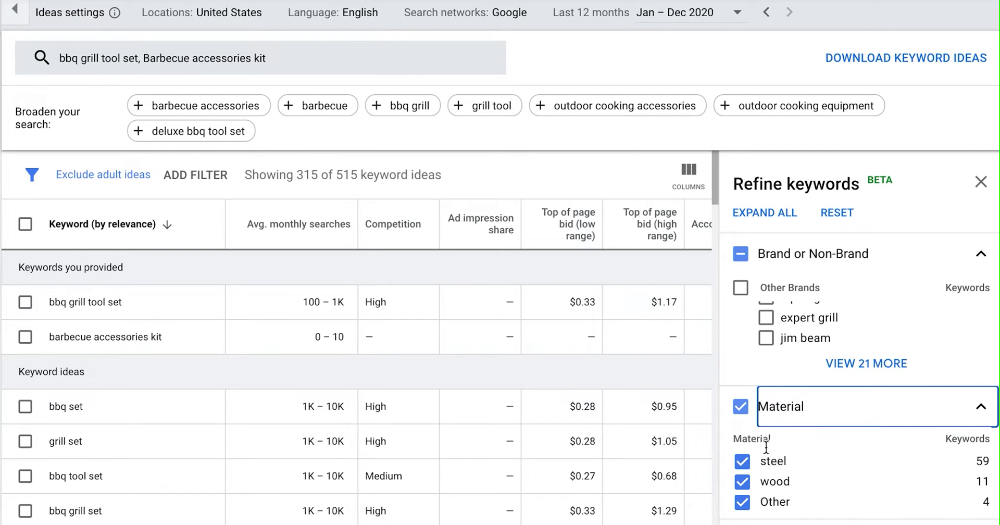
Uncheck wood and Other under Material so only steel remains
{"action": "left_click", "coordinate": [742, 481]}
{"action": "left_click", "coordinate": [743, 502]}
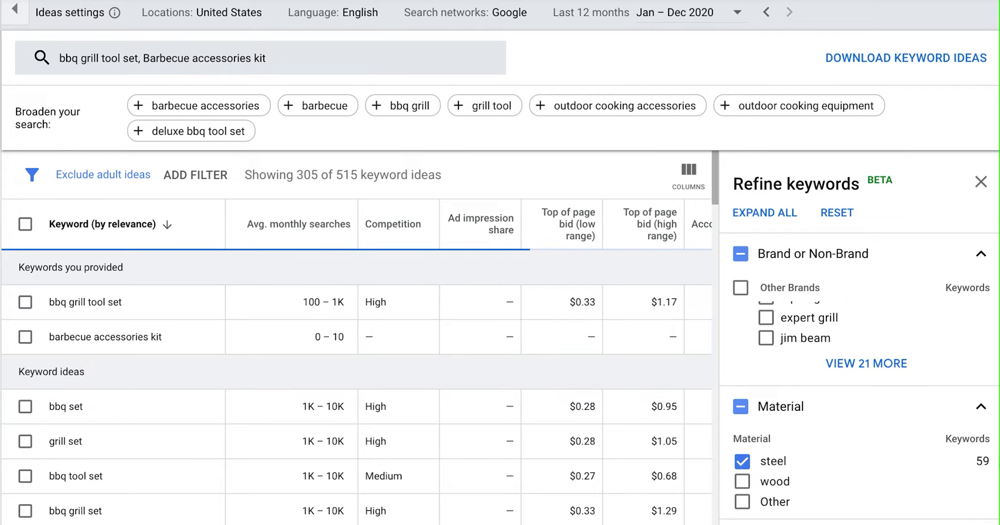
{"action": "scroll", "coordinate": [855, 424], "scroll_direction": "down", "scroll_amount": 2}
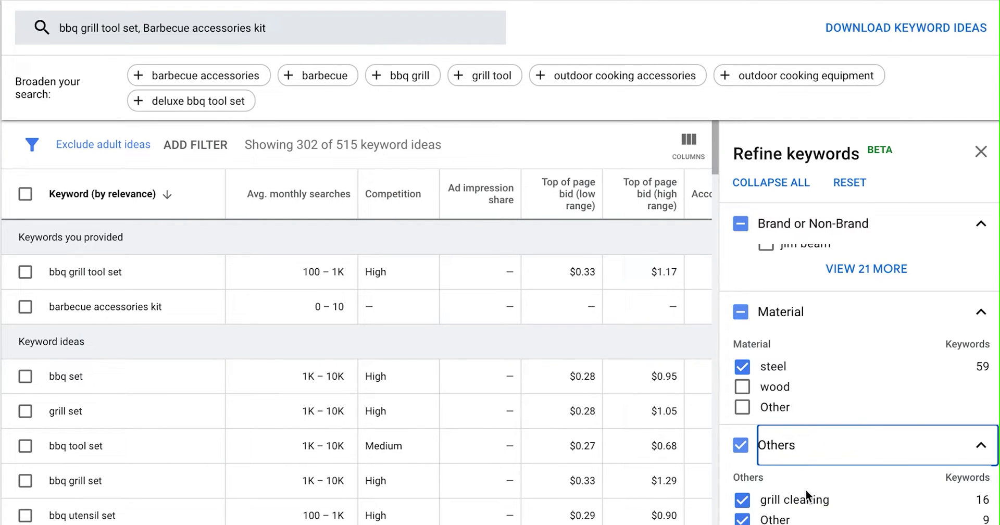
Uncheck the Others concepts, narrowing to 283 of 515 ideas, and review the refined table
{"action": "left_click", "coordinate": [741, 444]}
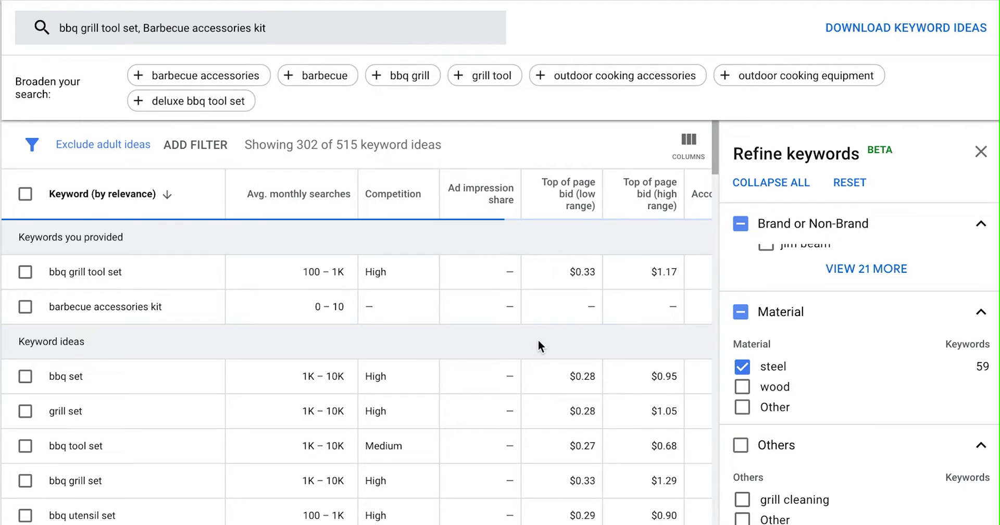
{"action": "scroll", "coordinate": [655, 249], "scroll_direction": "down", "scroll_amount": 5}
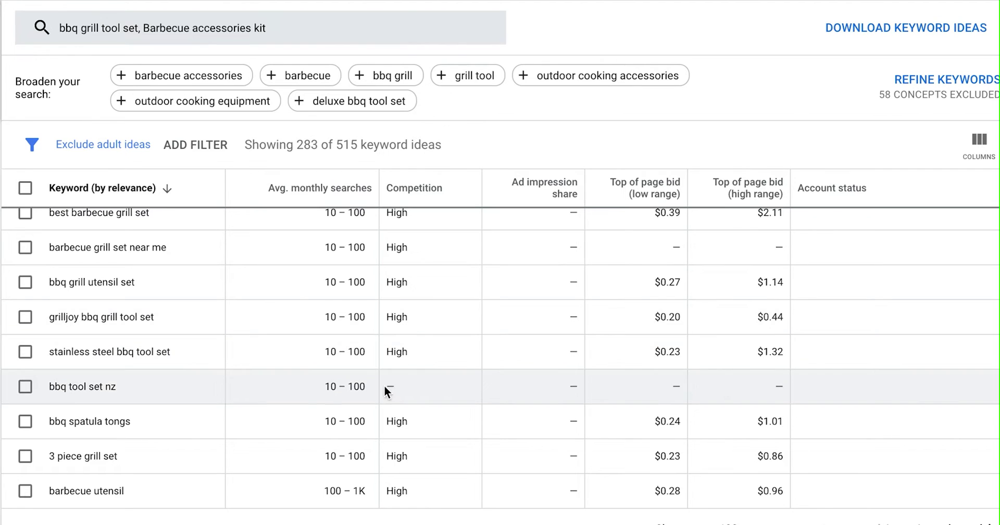
{"action": "scroll", "coordinate": [309, 355], "scroll_direction": "down", "scroll_amount": 5}
{"action": "scroll", "coordinate": [302, 354], "scroll_direction": "up", "scroll_amount": 10}
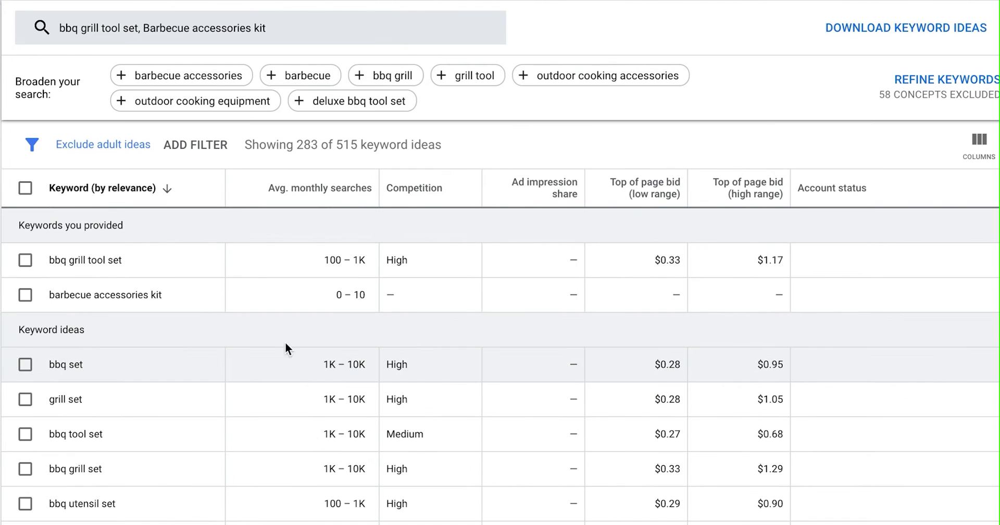
{"action": "scroll", "coordinate": [177, 318], "scroll_direction": "down", "scroll_amount": 1}
{"action": "scroll", "coordinate": [152, 339], "scroll_direction": "down", "scroll_amount": 5}
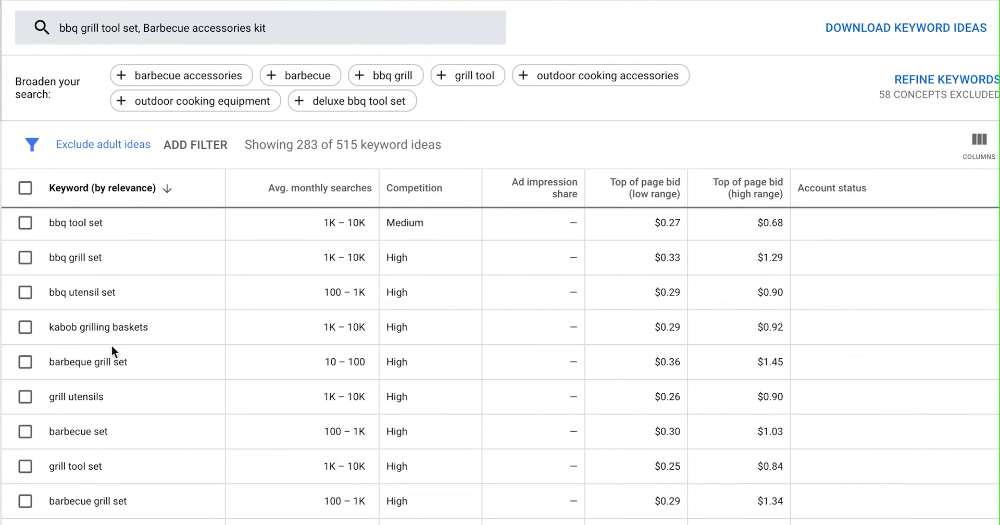
{"action": "left_click", "coordinate": [25, 290]}
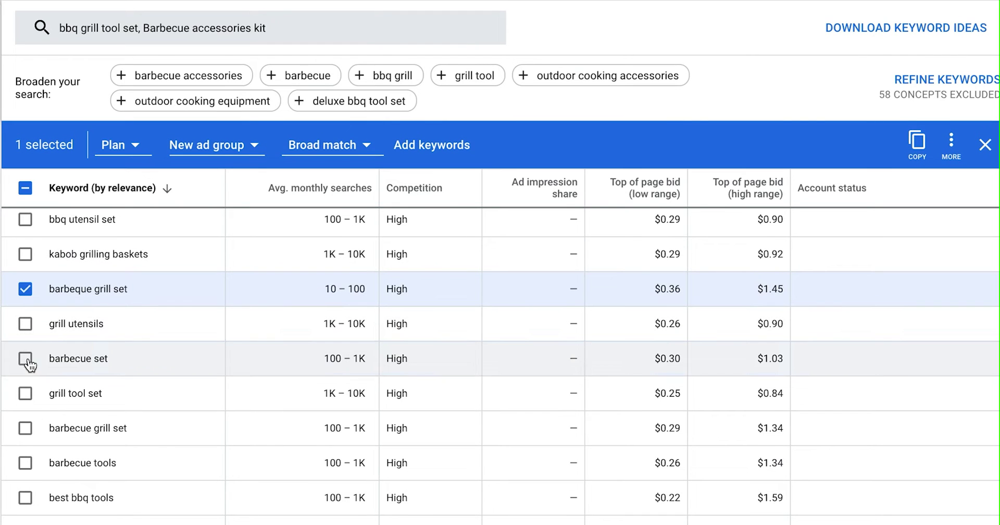
{"action": "left_click", "coordinate": [25, 358]}
{"action": "left_click", "coordinate": [25, 393]}
{"action": "scroll", "coordinate": [187, 373], "scroll_direction": "down", "scroll_amount": 2}
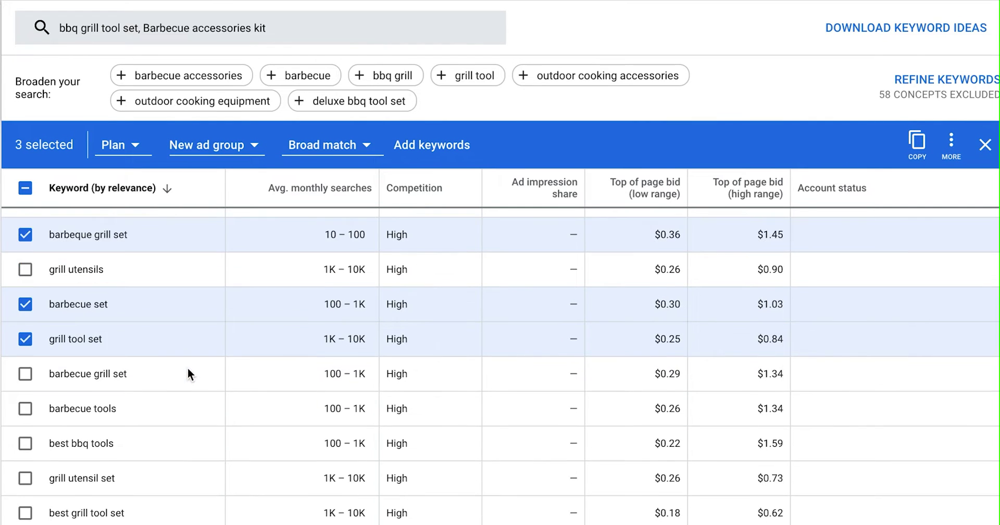
{"action": "scroll", "coordinate": [345, 328], "scroll_direction": "up", "scroll_amount": 7}
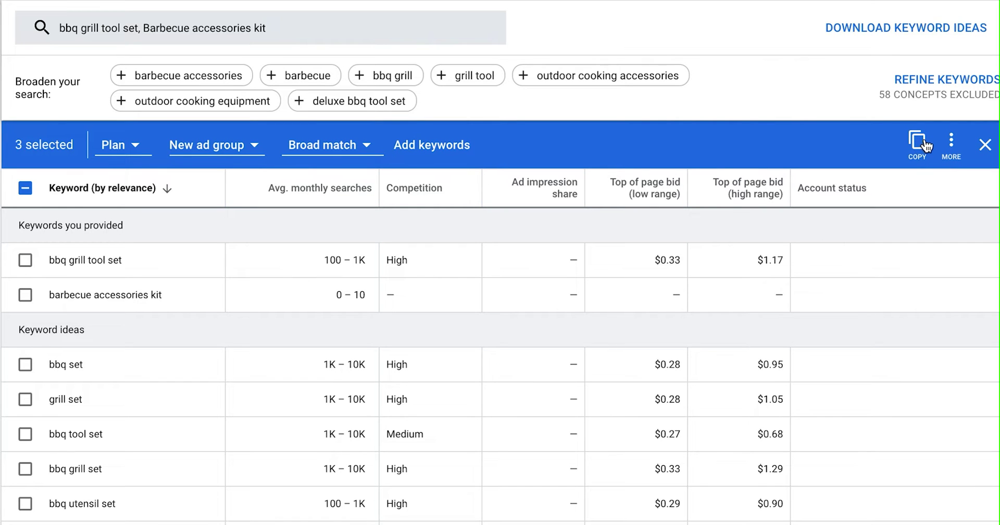
{"action": "left_click", "coordinate": [25, 188]}
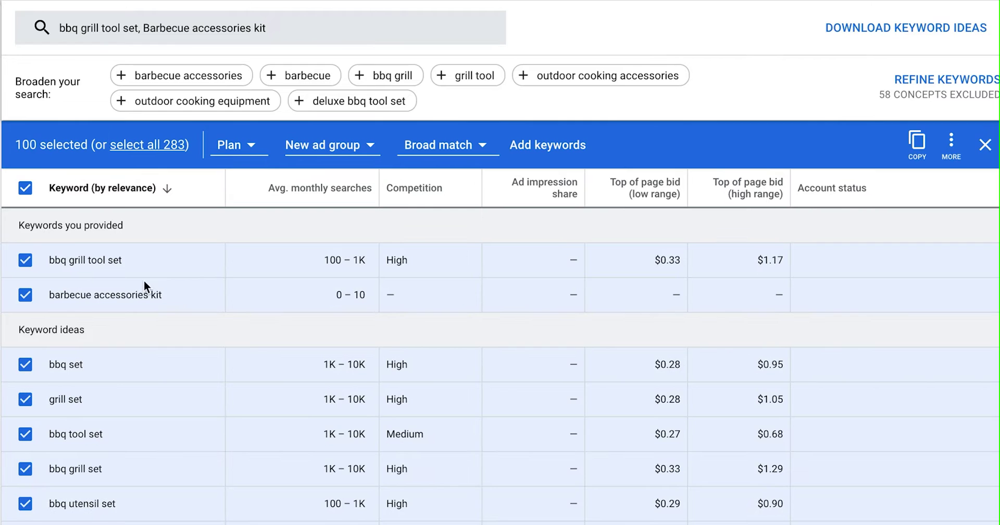
{"action": "left_click", "coordinate": [26, 189]}
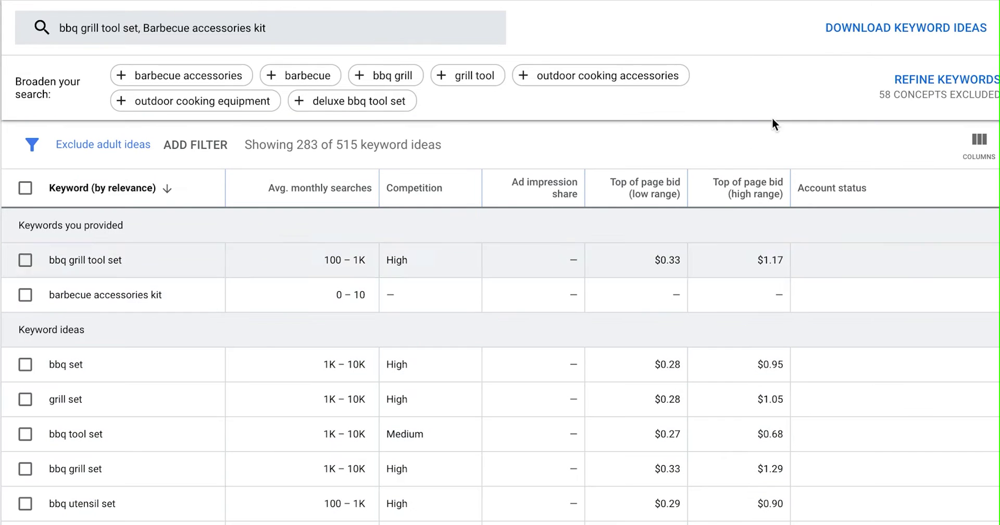
Export the refined keyword ideas via DOWNLOAD KEYWORD IDEAS in .csv format
{"action": "left_click", "coordinate": [864, 31]}
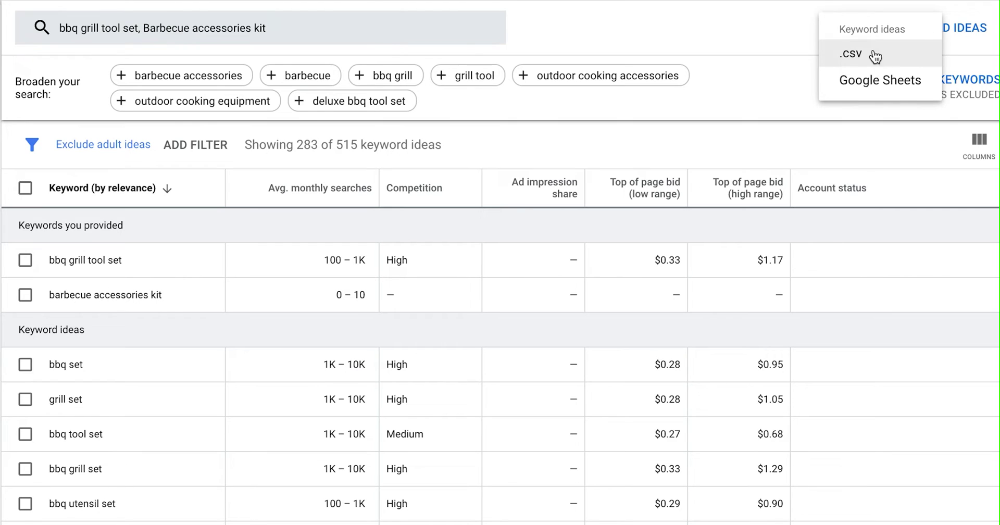
{"action": "left_click", "coordinate": [756, 45]}
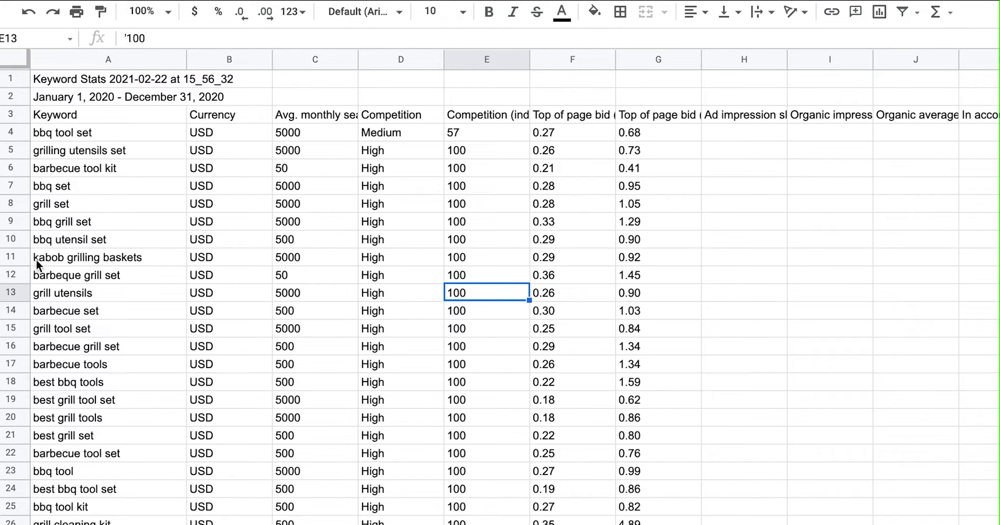
Select the kabob grilling baskets and personalized bbq set keywords in the exported sheet
{"action": "left_click", "coordinate": [77, 257]}
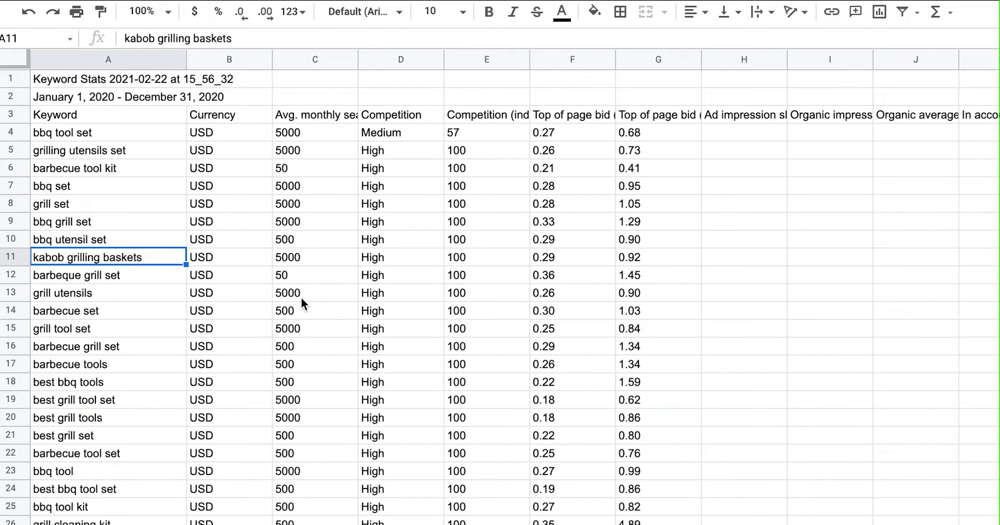
{"action": "left_click", "coordinate": [177, 524]}
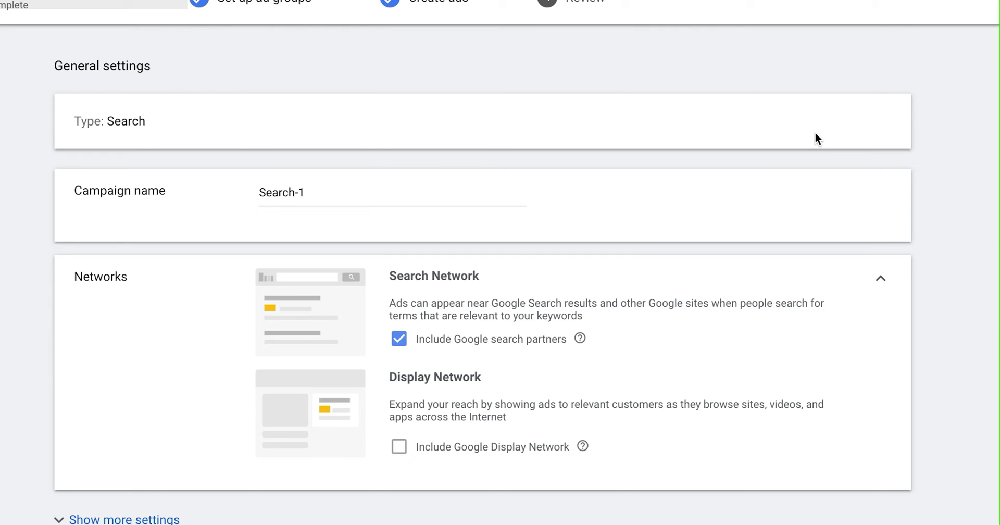
{"action": "scroll", "coordinate": [680, 151], "scroll_direction": "down", "scroll_amount": 4}
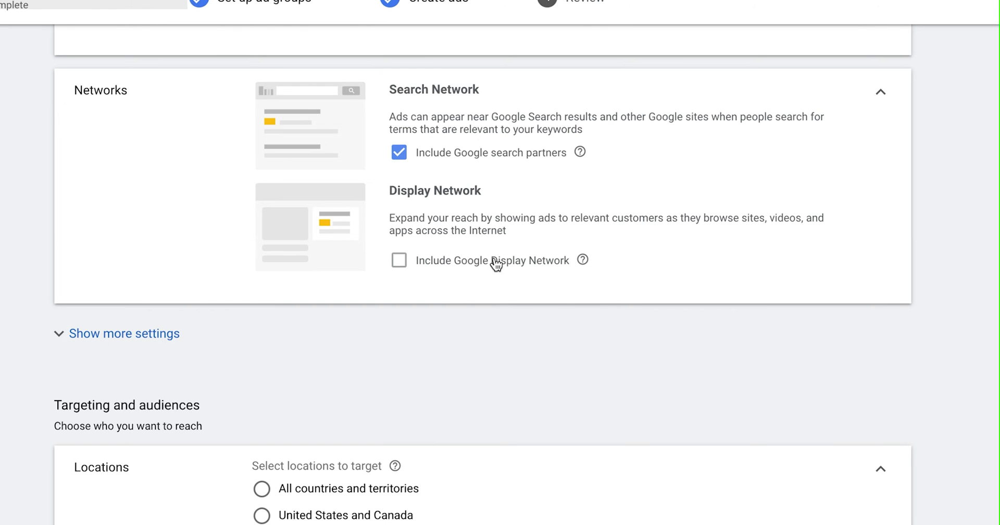
{"action": "scroll", "coordinate": [617, 257], "scroll_direction": "down", "scroll_amount": 3}
{"action": "scroll", "coordinate": [621, 252], "scroll_direction": "down", "scroll_amount": 14}
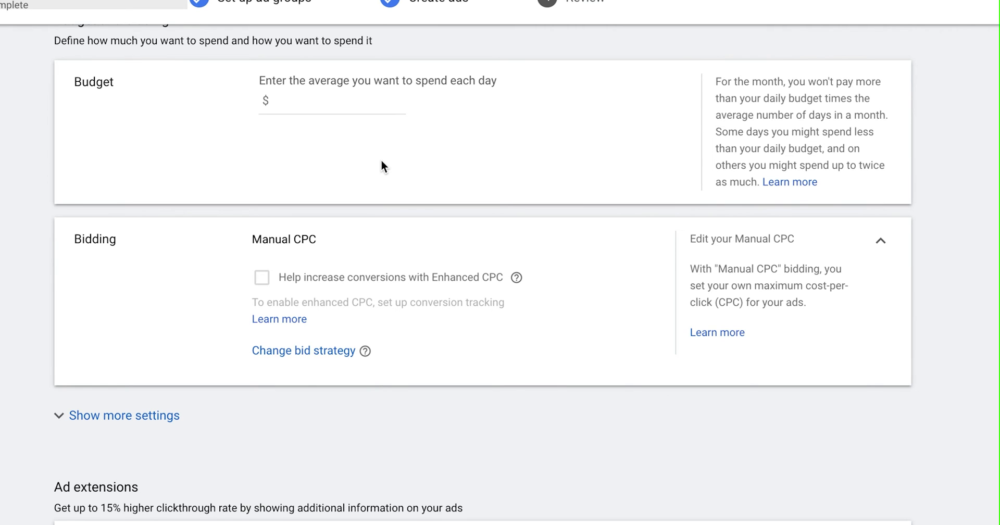
{"action": "scroll", "coordinate": [382, 165], "scroll_direction": "down", "scroll_amount": 1}
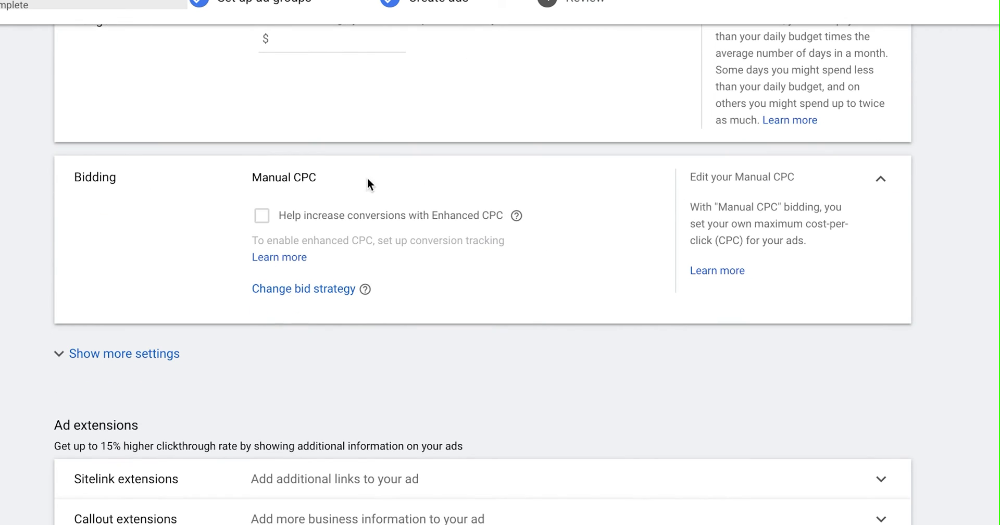
Set the campaign's bid strategy to Manual CPC
{"action": "left_click", "coordinate": [319, 289]}
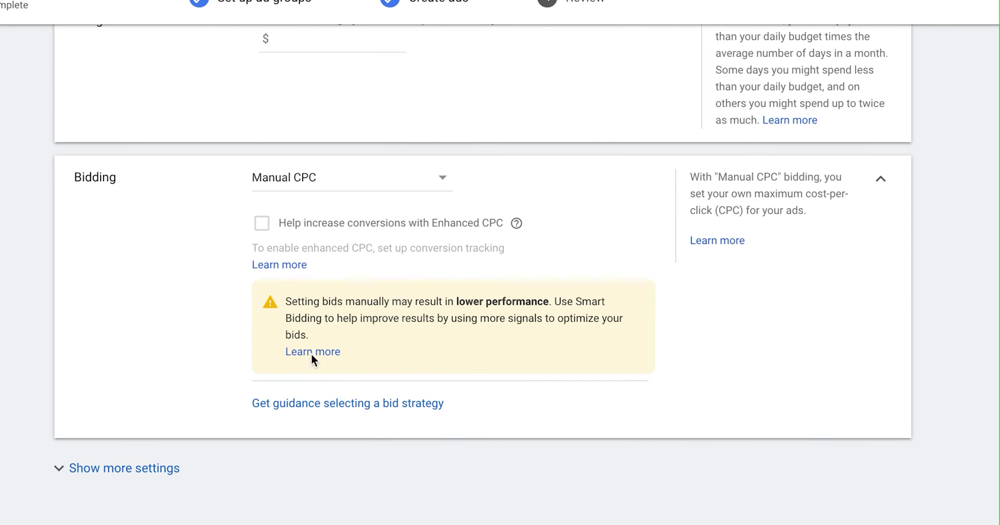
{"action": "left_click", "coordinate": [310, 194]}
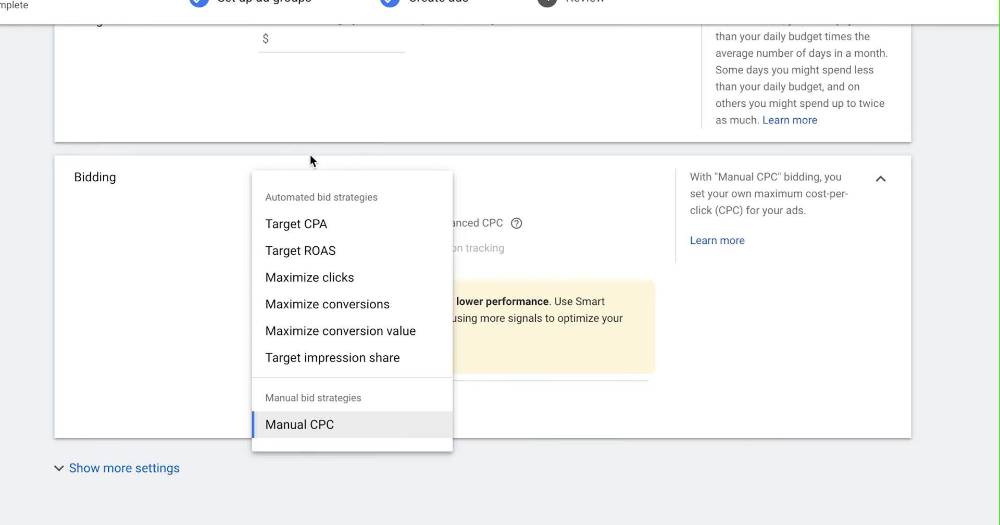
{"action": "left_click", "coordinate": [159, 299]}
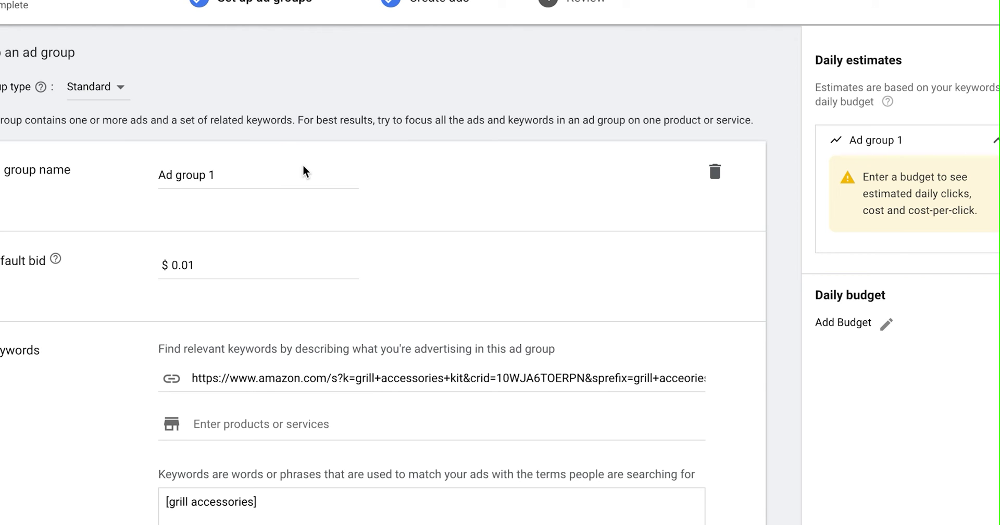
{"action": "scroll", "coordinate": [205, 241], "scroll_direction": "down", "scroll_amount": 1}
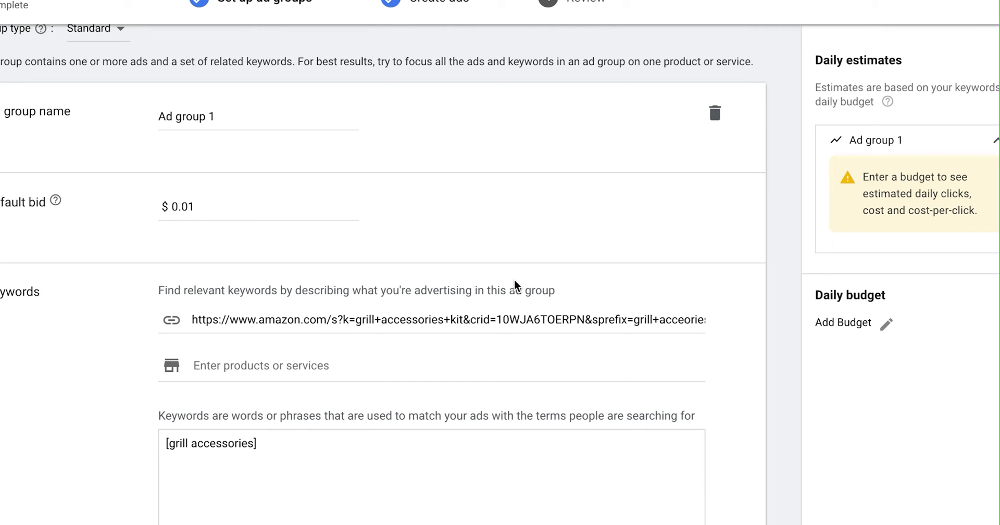
{"action": "scroll", "coordinate": [584, 205], "scroll_direction": "down", "scroll_amount": 3}
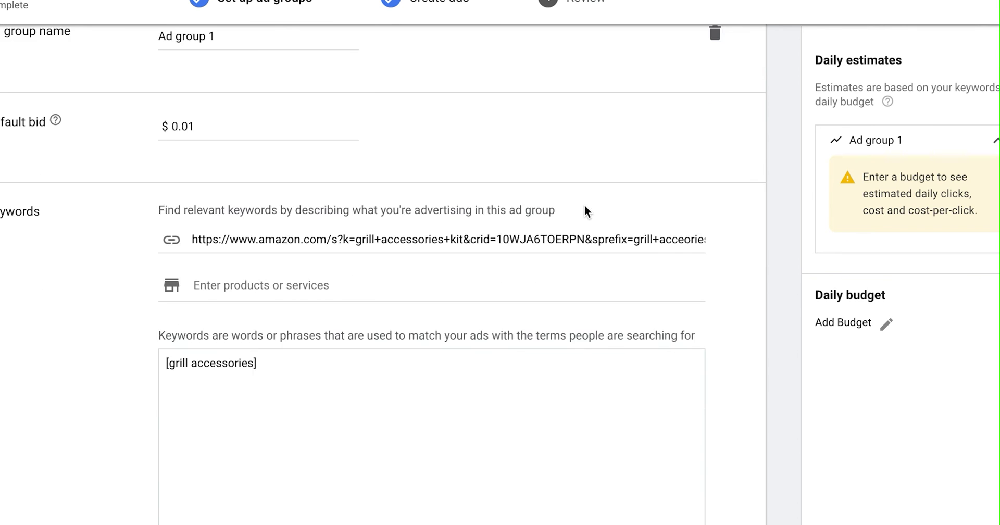